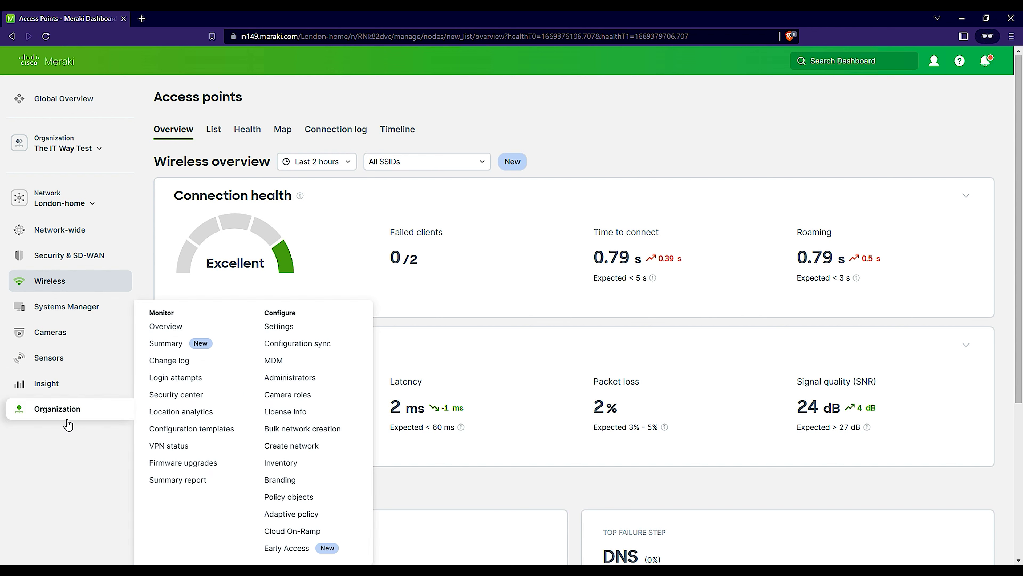
- Show the Organization Monitor/Configure flyout from the London-home access points overview
mouse_move(61, 409)
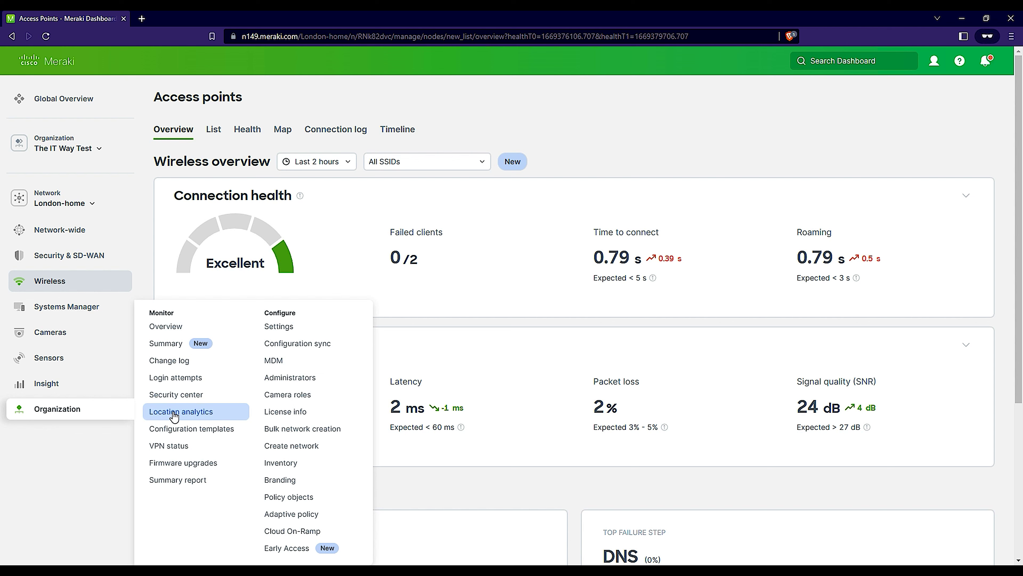
- Create a blank configuration template from scratch named 'Branch config'
click(188, 434)
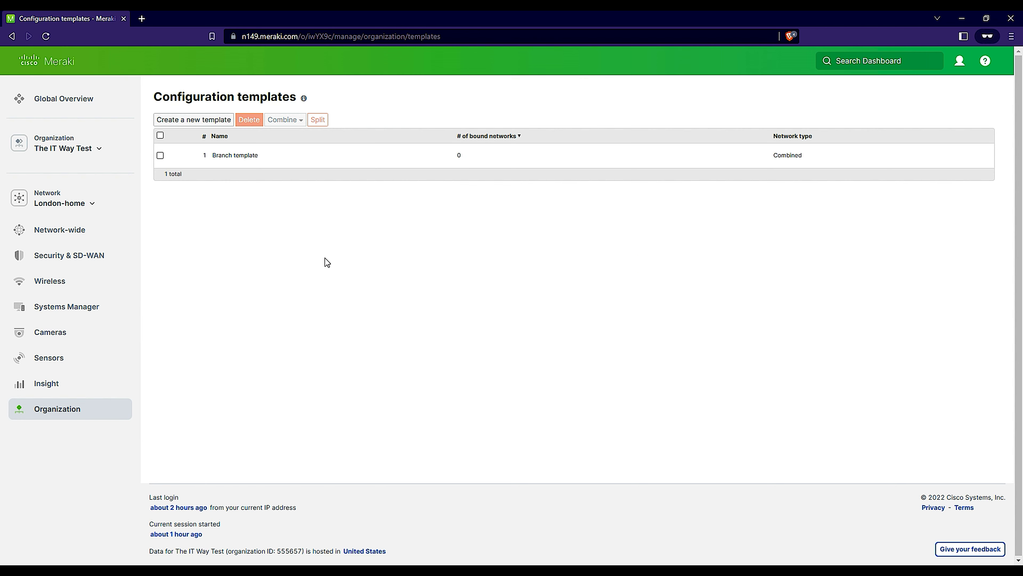
click(188, 122)
click(399, 293)
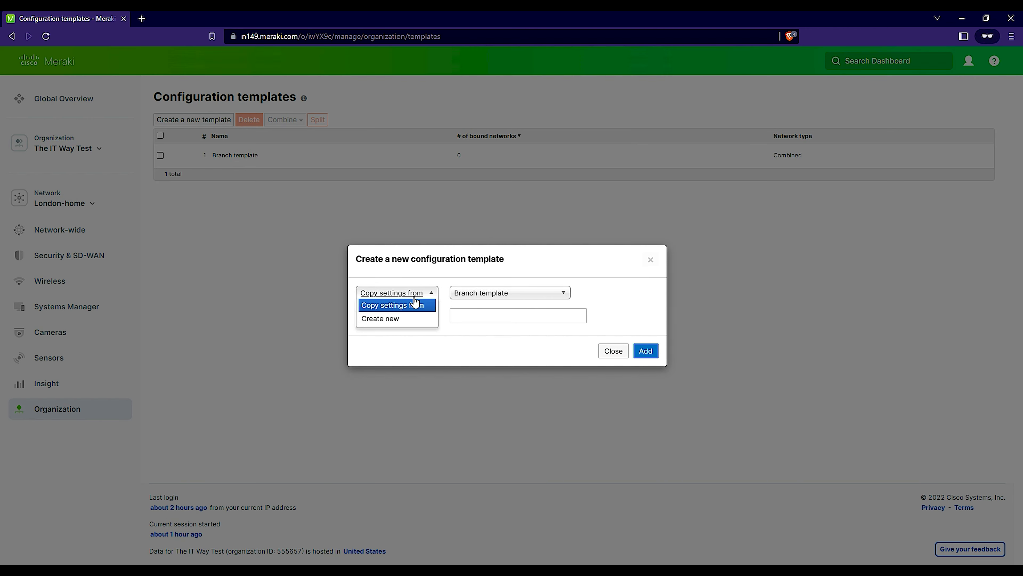
click(410, 320)
click(459, 313)
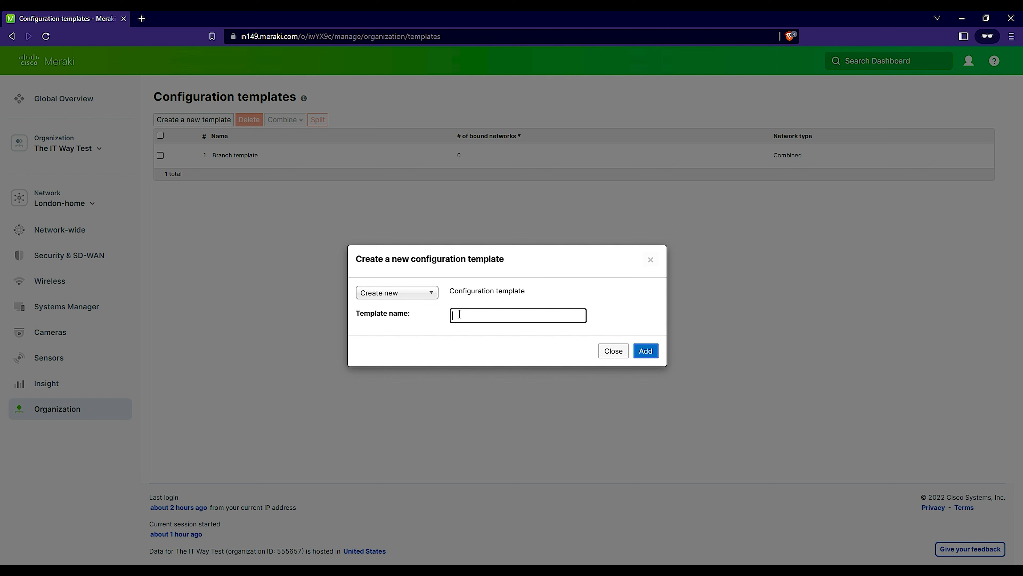
text(Branc)
key(BackSpace)
key(BackSpace)
key(BackSpace)
key(BackSpace)
text(ranch config)
click(645, 350)
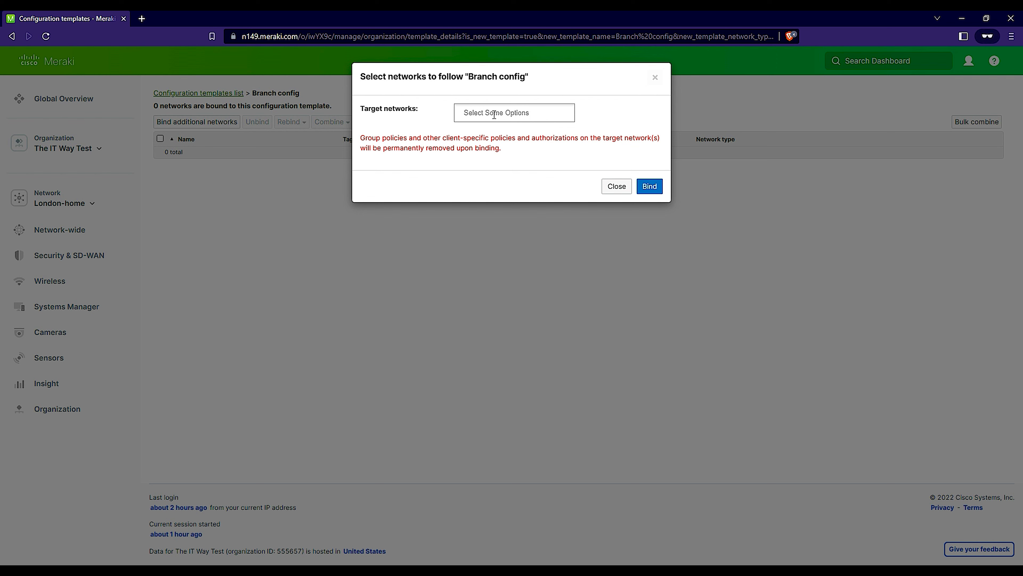
- Bind and save New Branch as the template's target network, then open it from Branch config
click(494, 114)
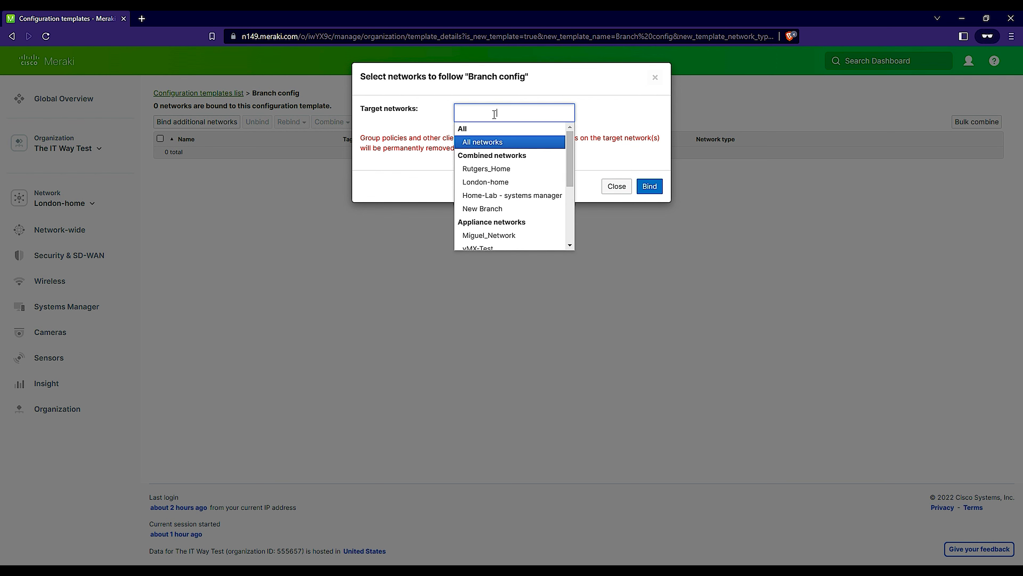
click(487, 205)
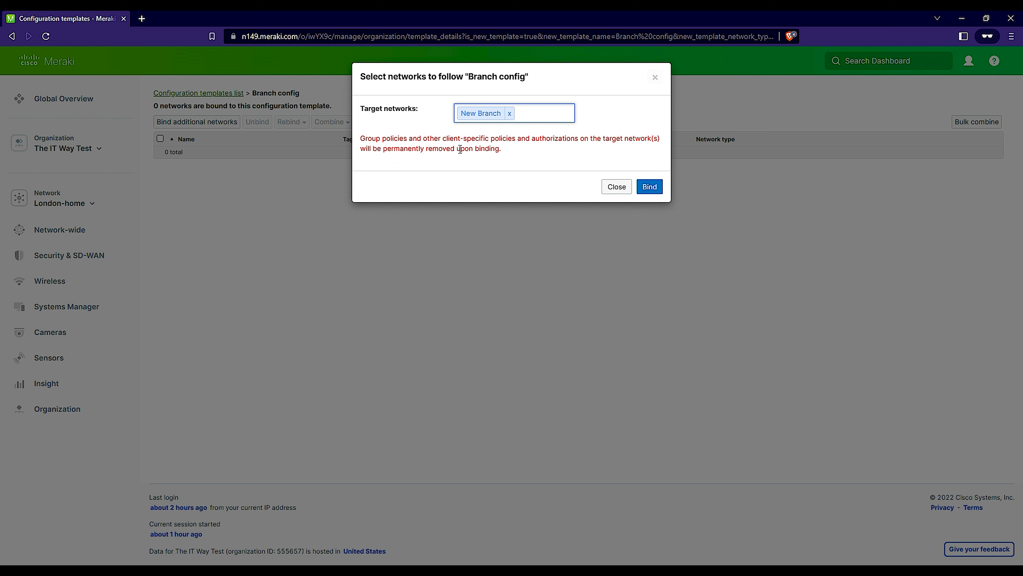
click(652, 187)
click(546, 198)
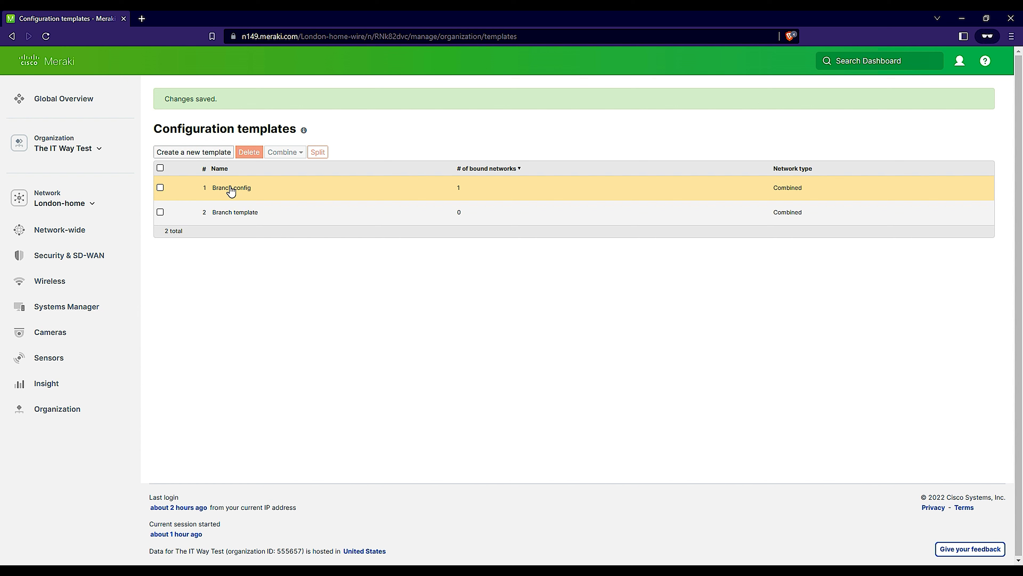
click(250, 192)
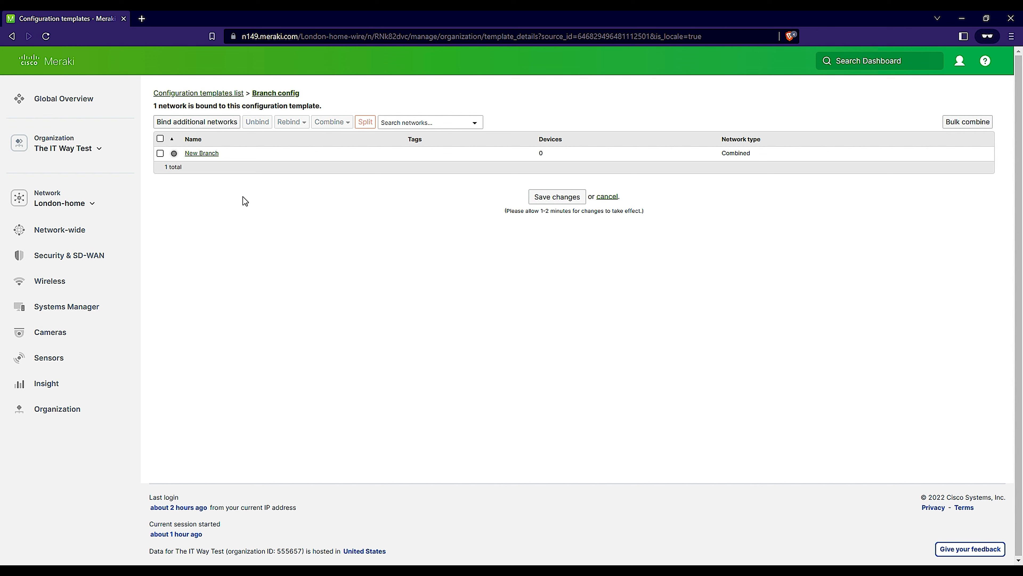
click(205, 157)
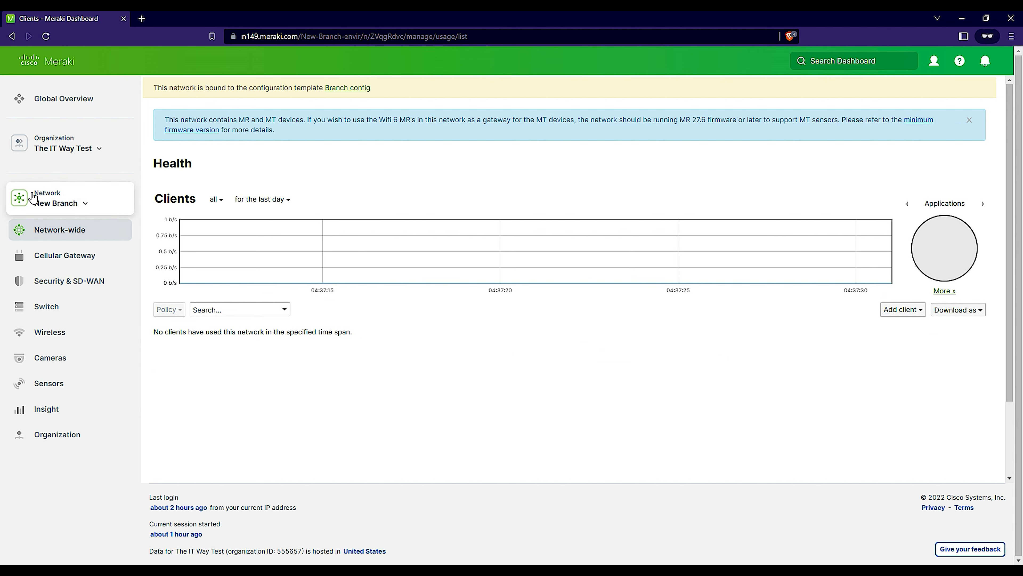
- Review New Branch's inherited Single LAN: subnet 192.168.128.0/24, MX IP 192.168.128.1
mouse_move(77, 287)
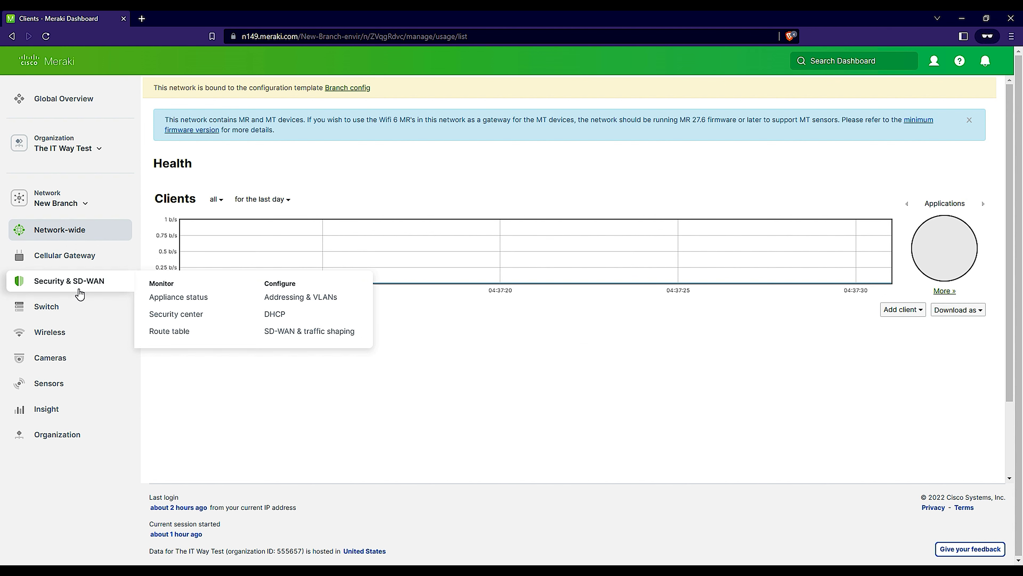
click(304, 301)
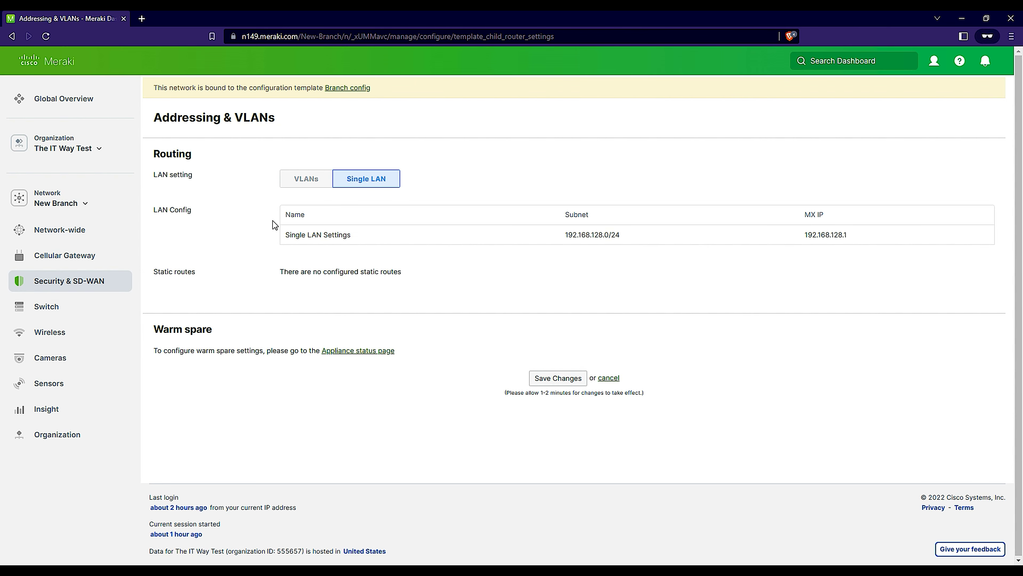
click(337, 238)
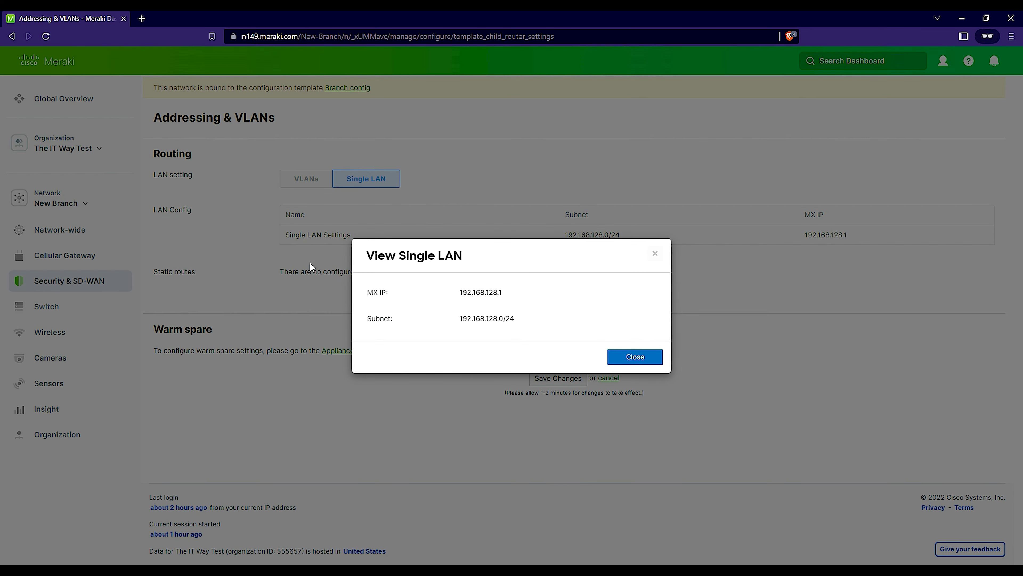
drag(459, 292, 510, 319)
click(488, 318)
click(635, 356)
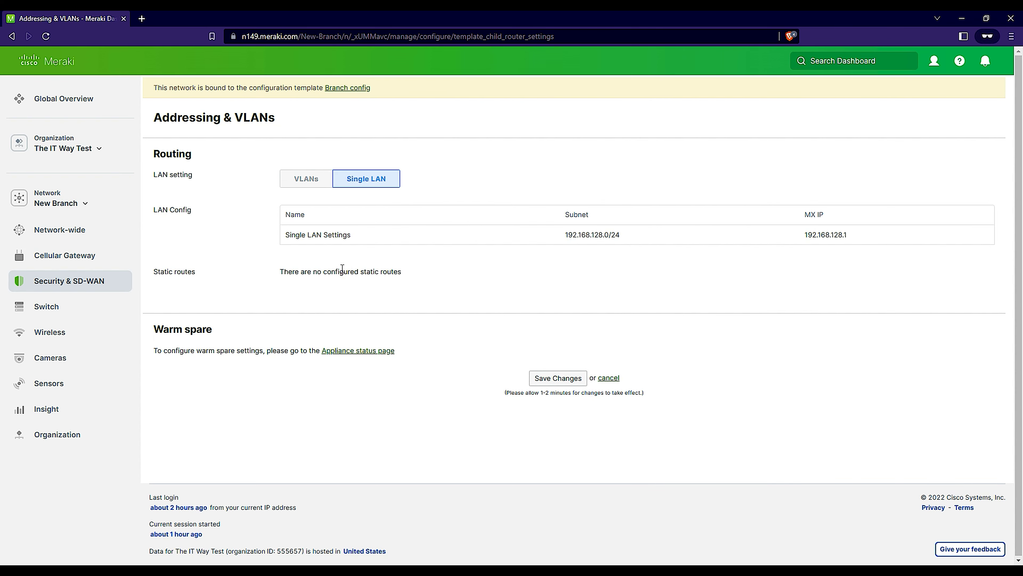
drag(203, 88, 313, 89)
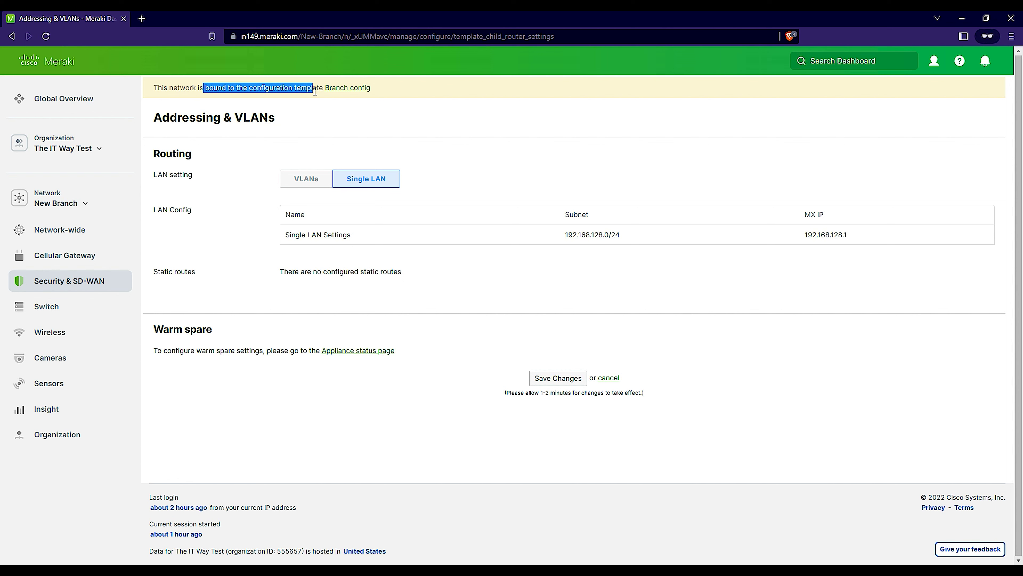
click(292, 87)
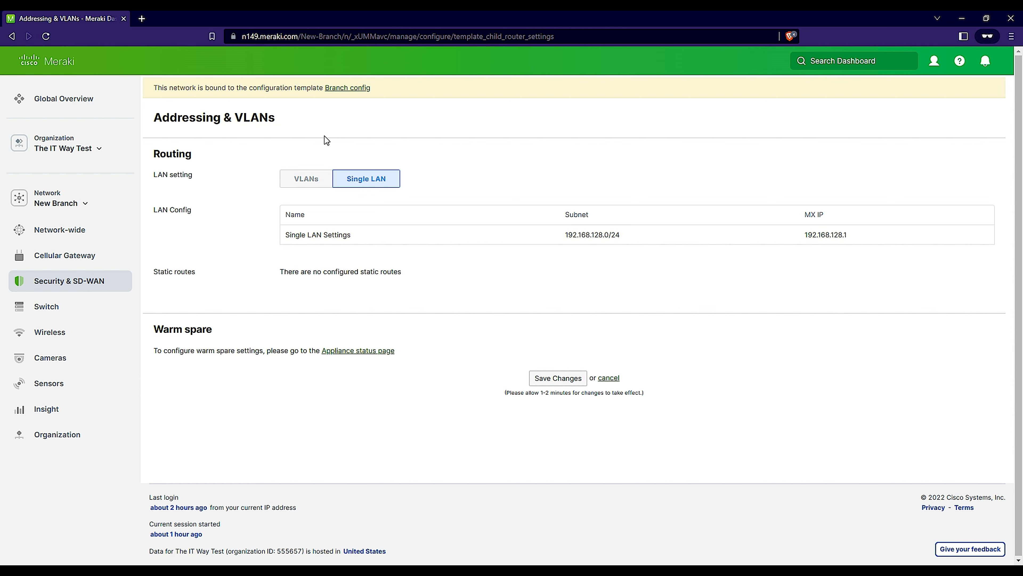
- Check Branch config's own Single LAN settings: 192.168.128.1 on 192.168.128.0/24, unchanged
click(343, 92)
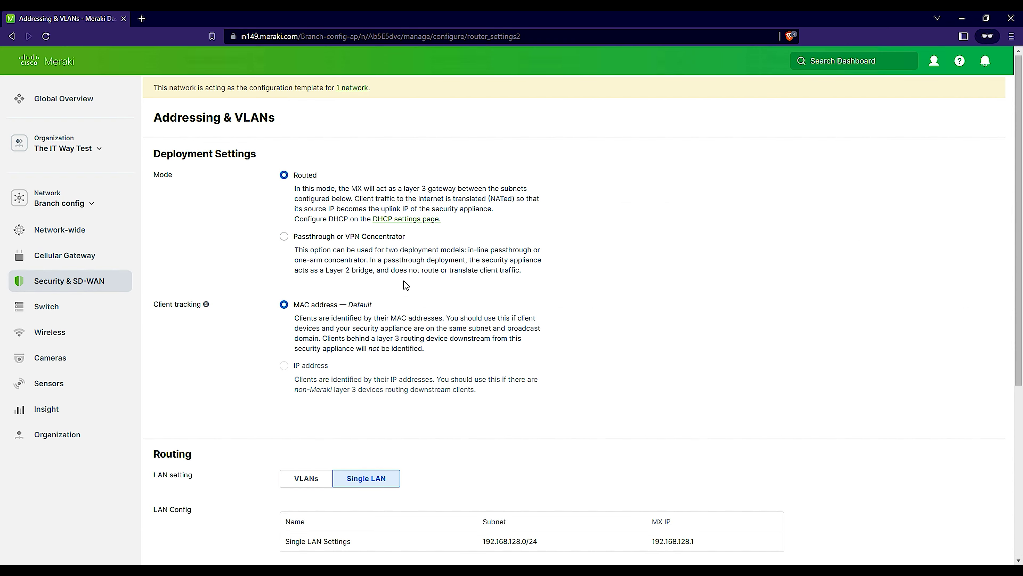
scroll(406, 285, down, 6)
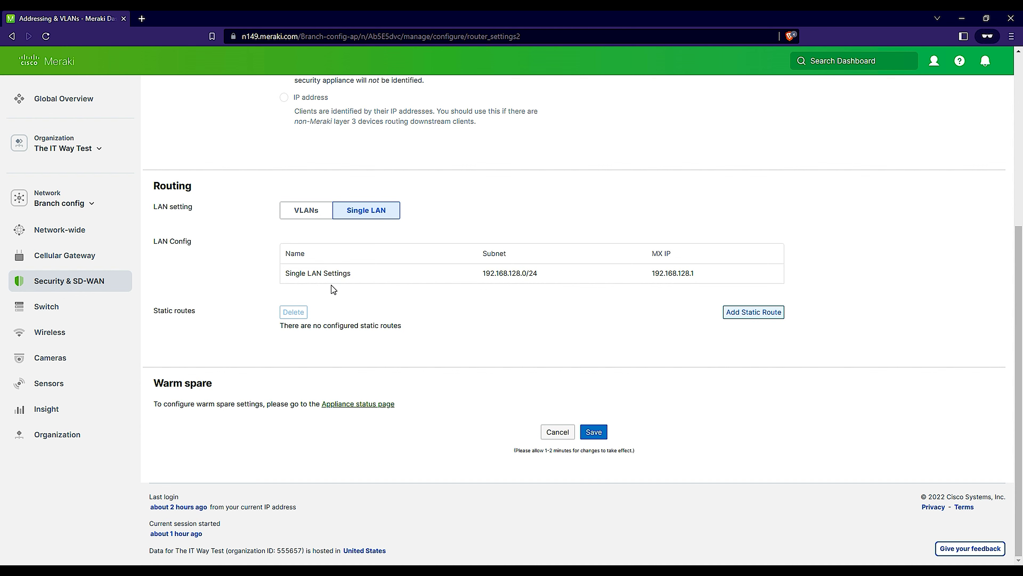
click(362, 275)
drag(454, 292, 497, 293)
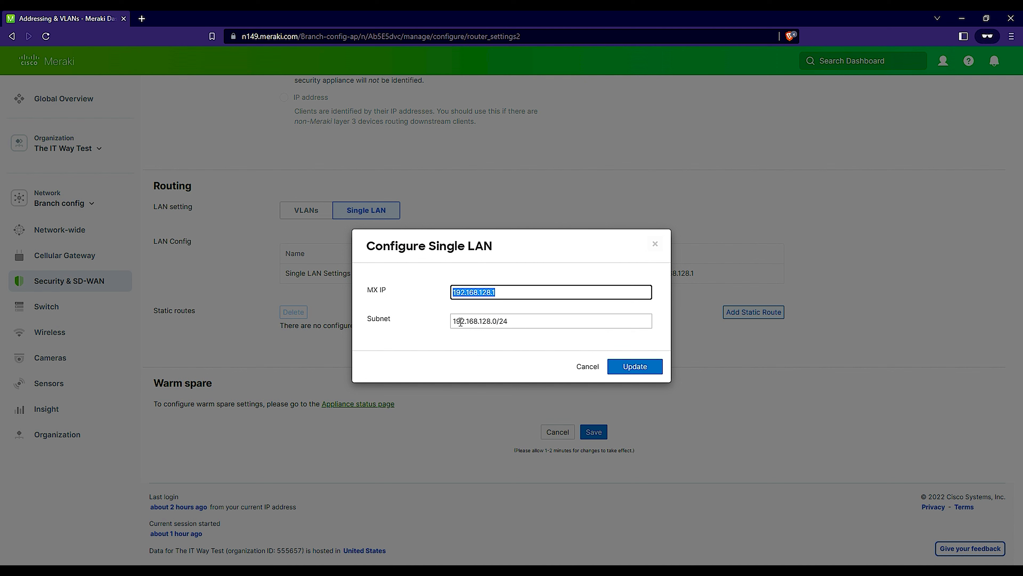
drag(452, 322, 509, 322)
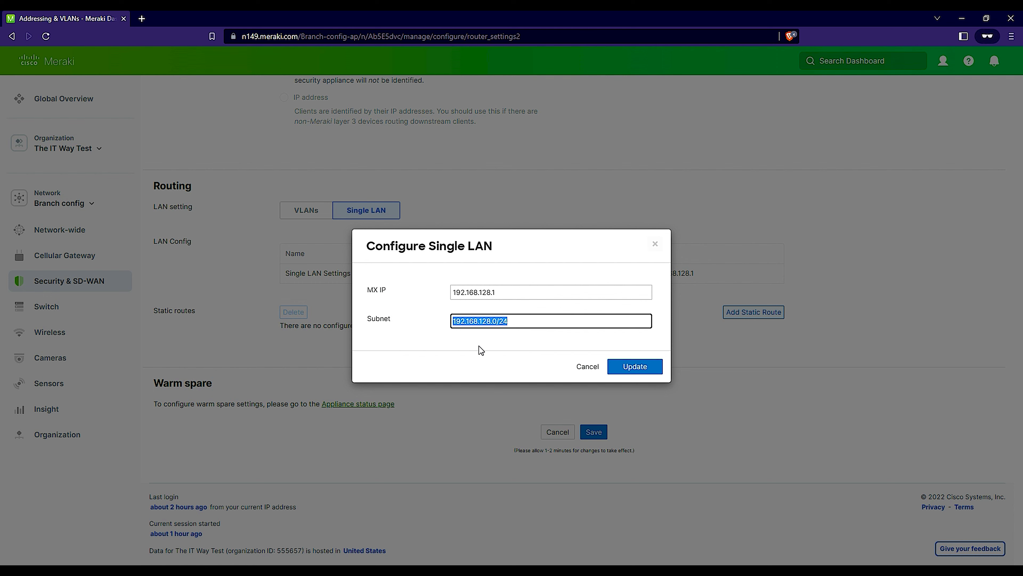
click(608, 277)
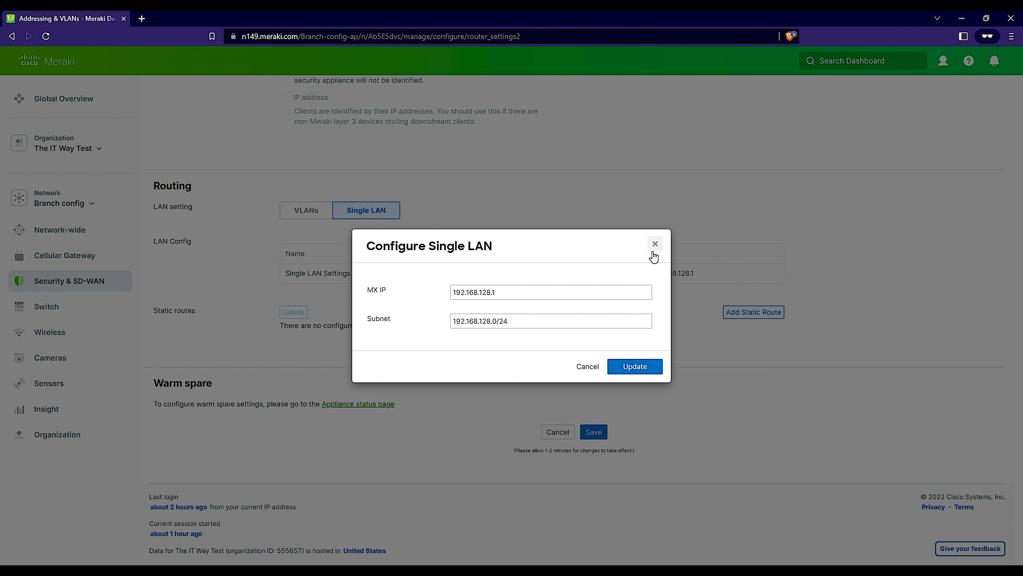
click(655, 243)
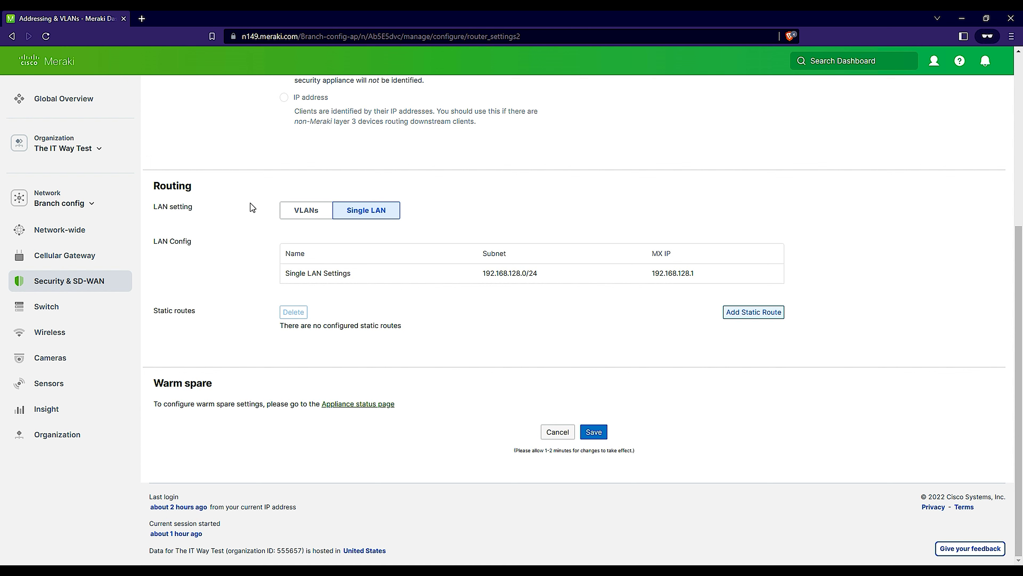
click(296, 218)
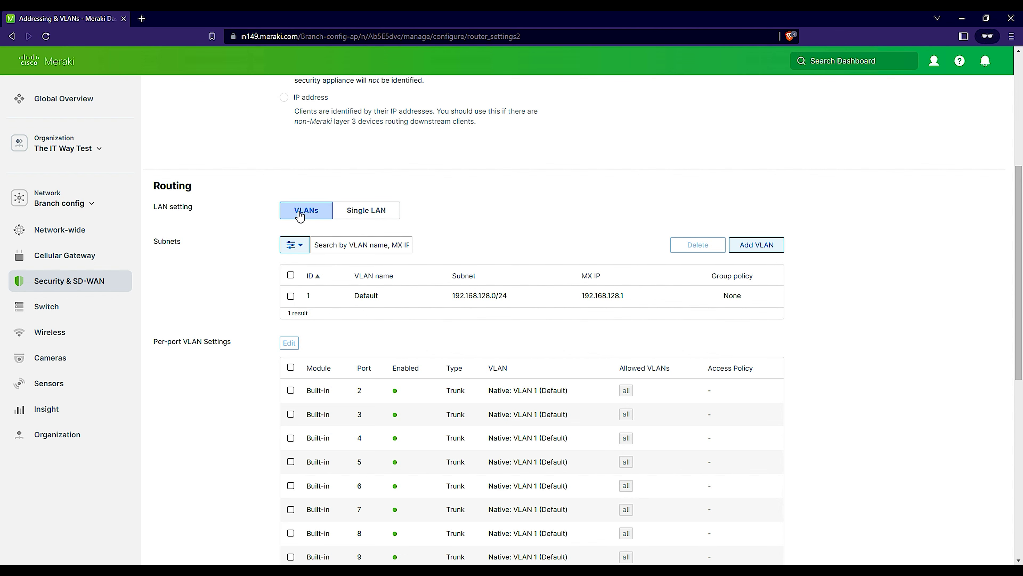
click(350, 210)
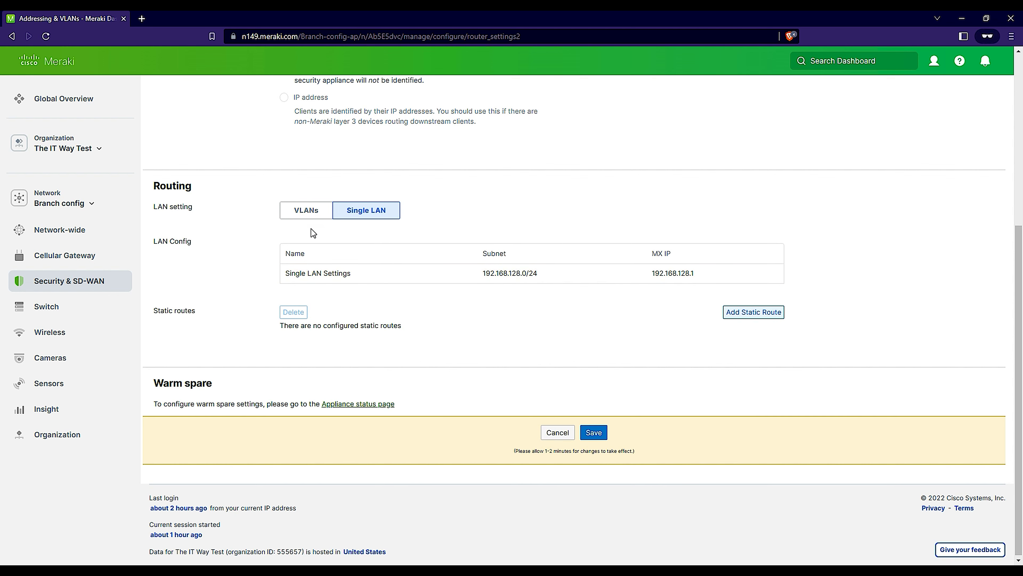
click(307, 211)
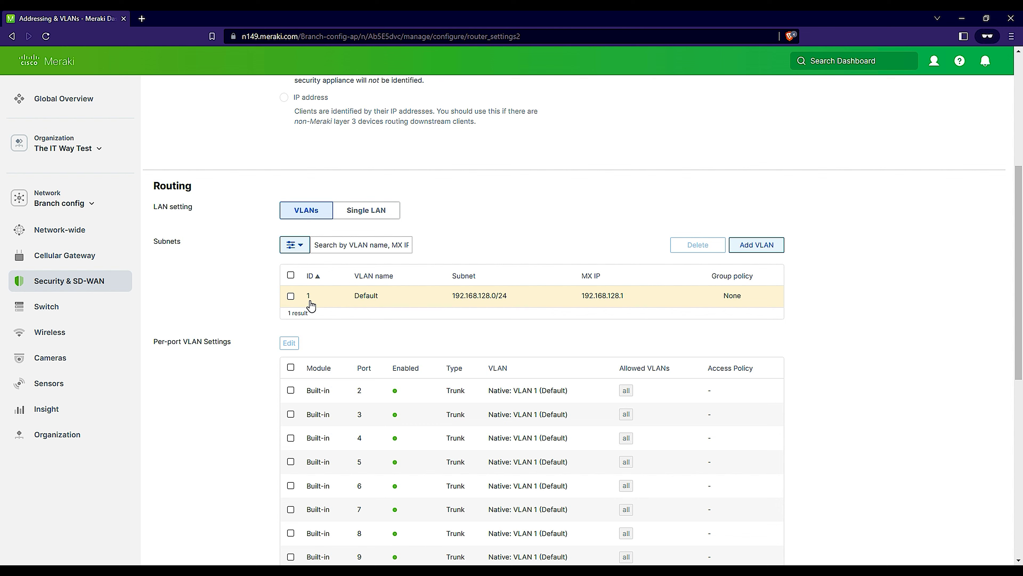
click(750, 244)
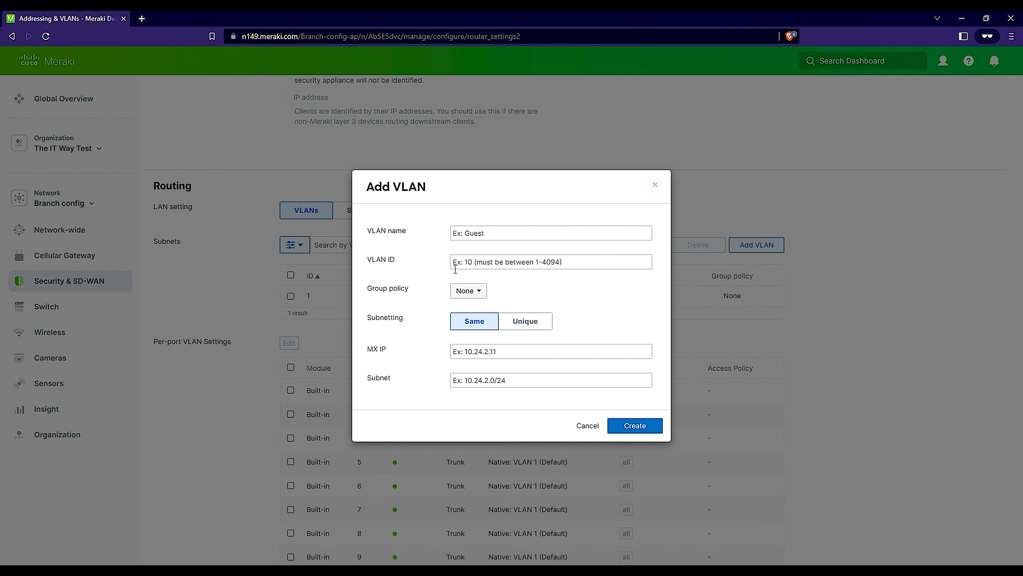
click(468, 235)
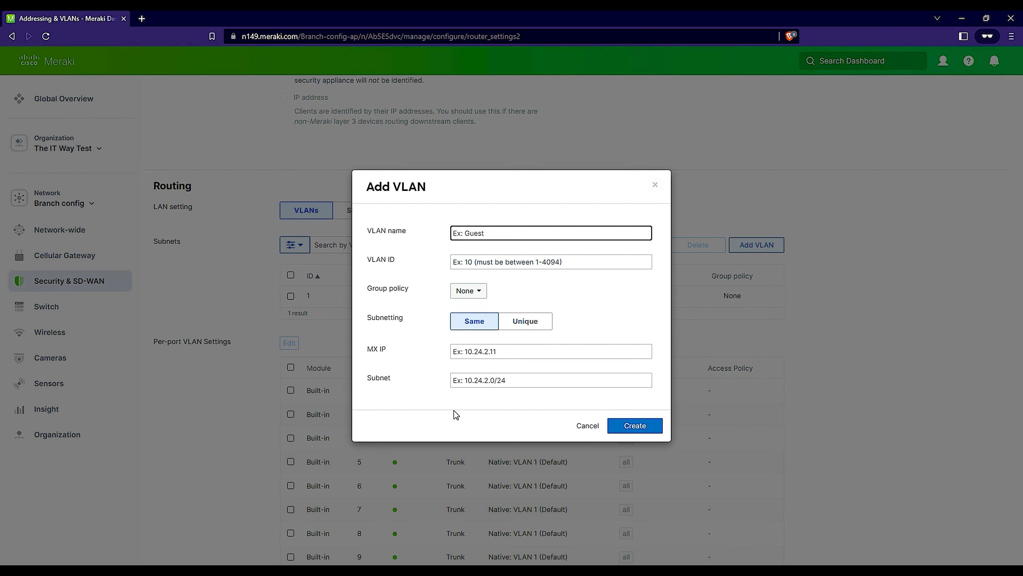
click(589, 427)
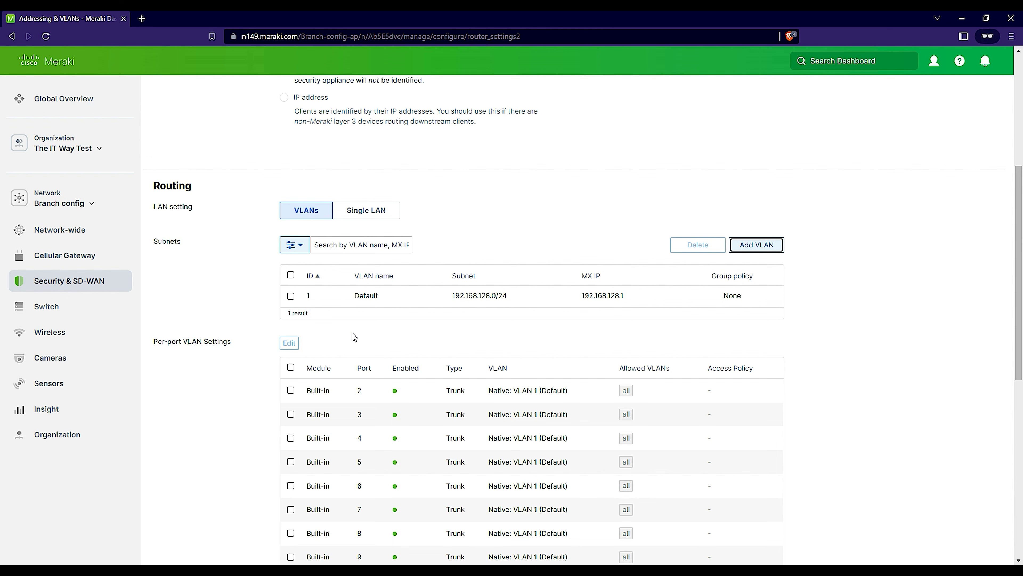
- Edit the Default VLAN to be named 'Unique VLAN' with VLAN ID 10
click(450, 302)
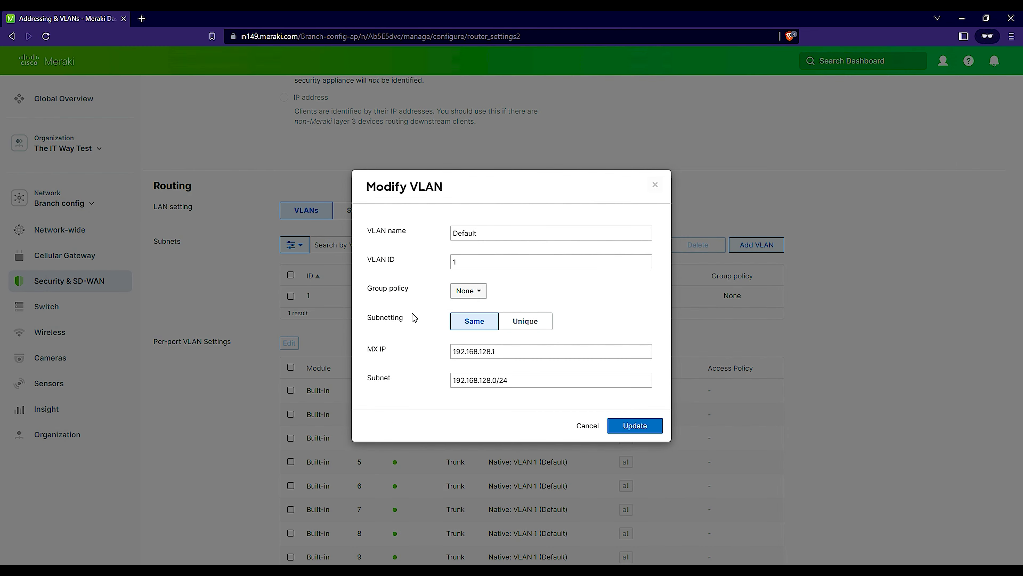
click(471, 231)
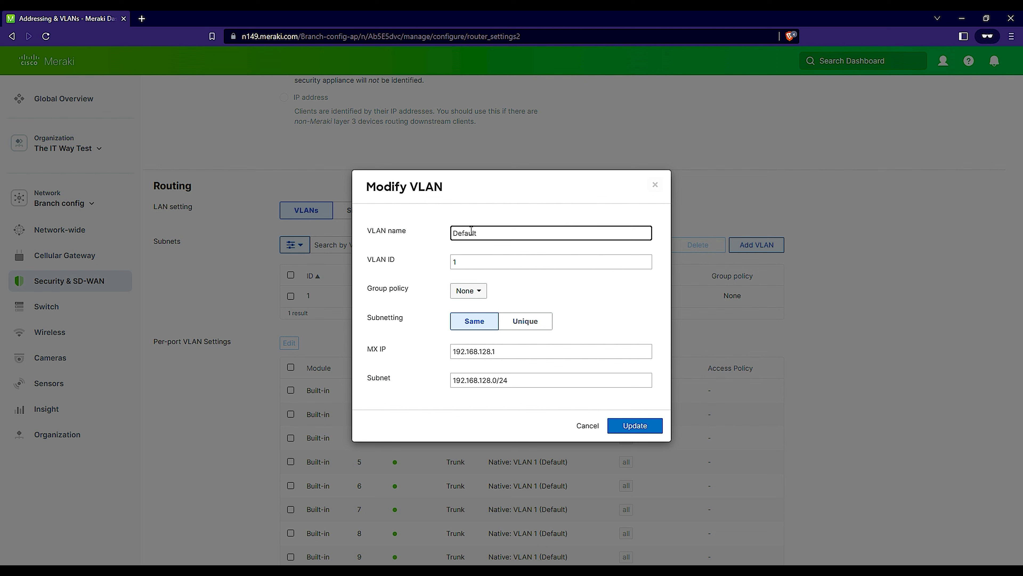
text(Unique)
key(shift+Home)
key(BackSpace)
key(Delete)
key(Delete)
text(Unique VLAN)
click(464, 260)
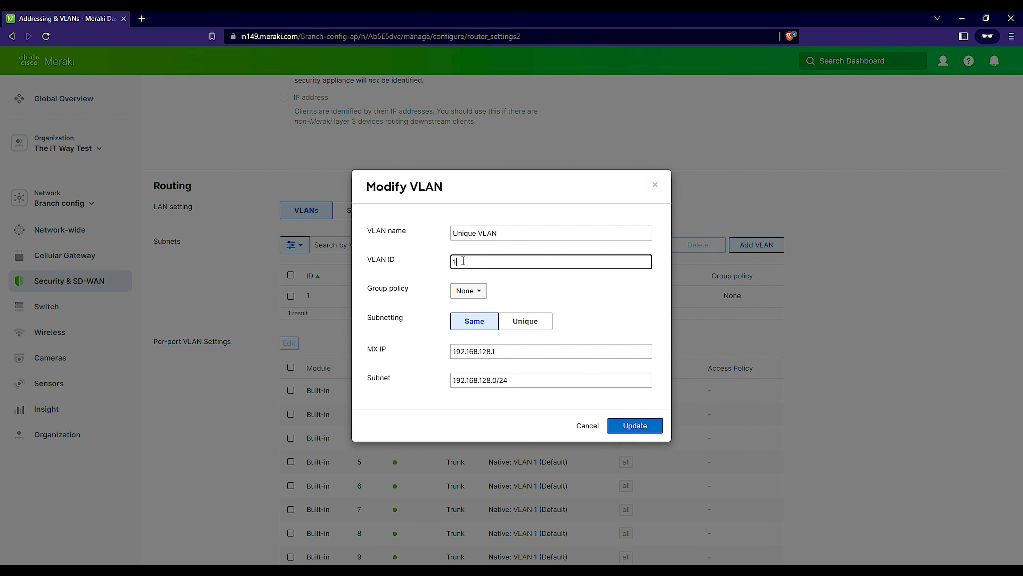
text(0)
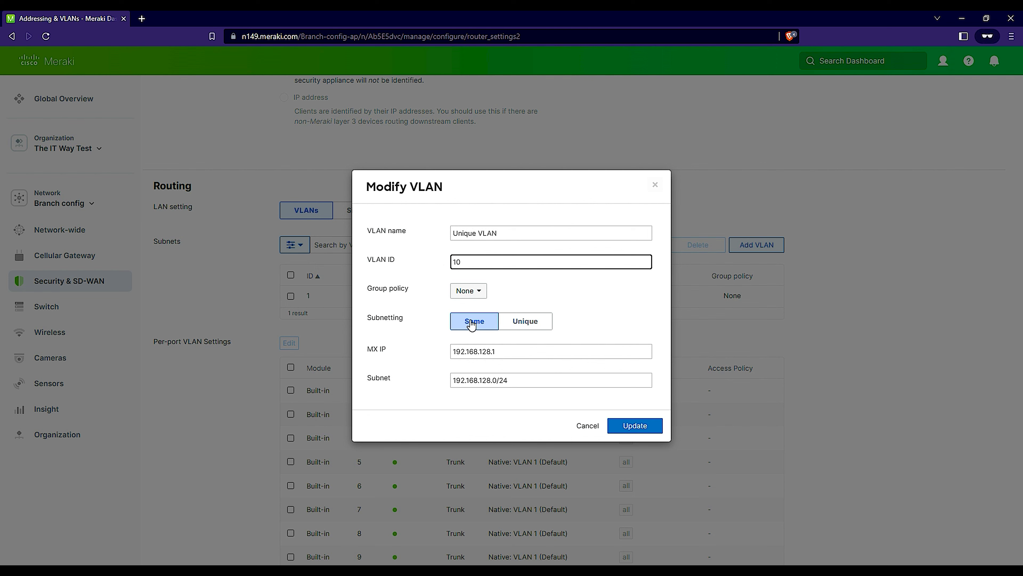
- Switch VLAN subnetting to Unique, with auto-generated MX IP and /24 from 10.0.0.0/8
click(528, 322)
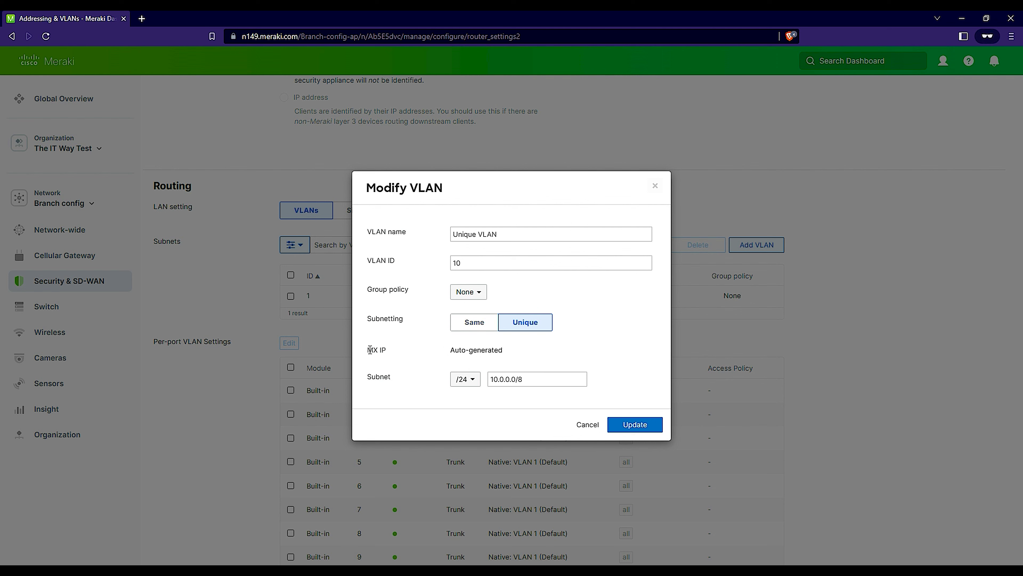
double_click(405, 356)
drag(450, 351, 509, 354)
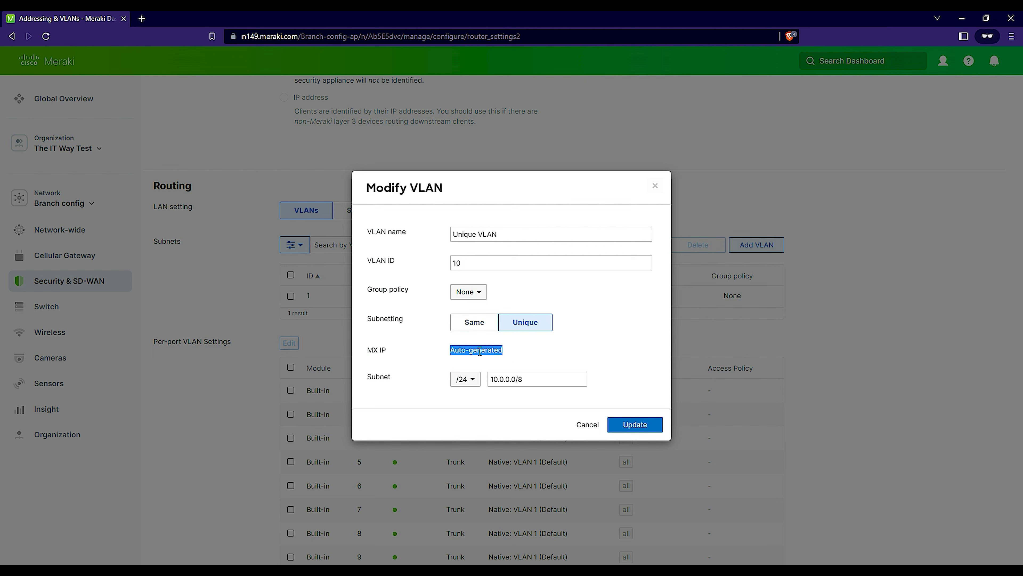
click(487, 348)
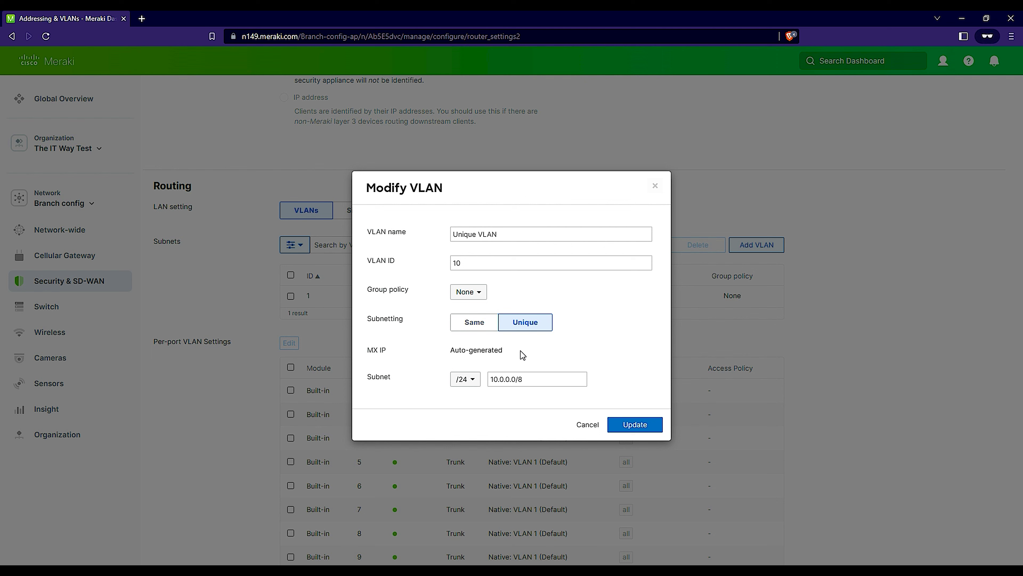
- Keep the /24 size from pool 10.0.0.0/8 and apply the VLAN 10 changes
drag(368, 377, 394, 382)
click(466, 379)
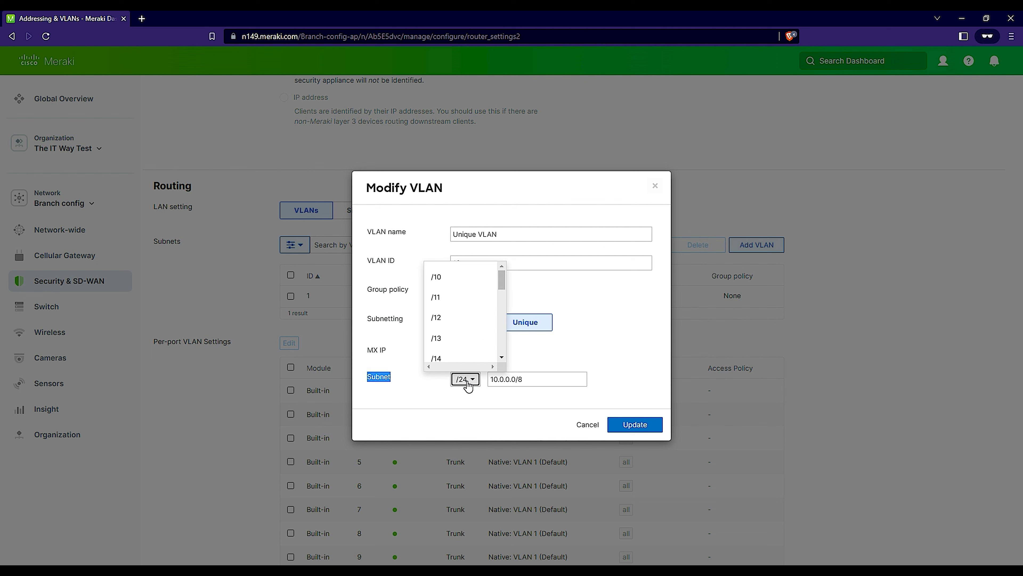
scroll(470, 332, down, 6)
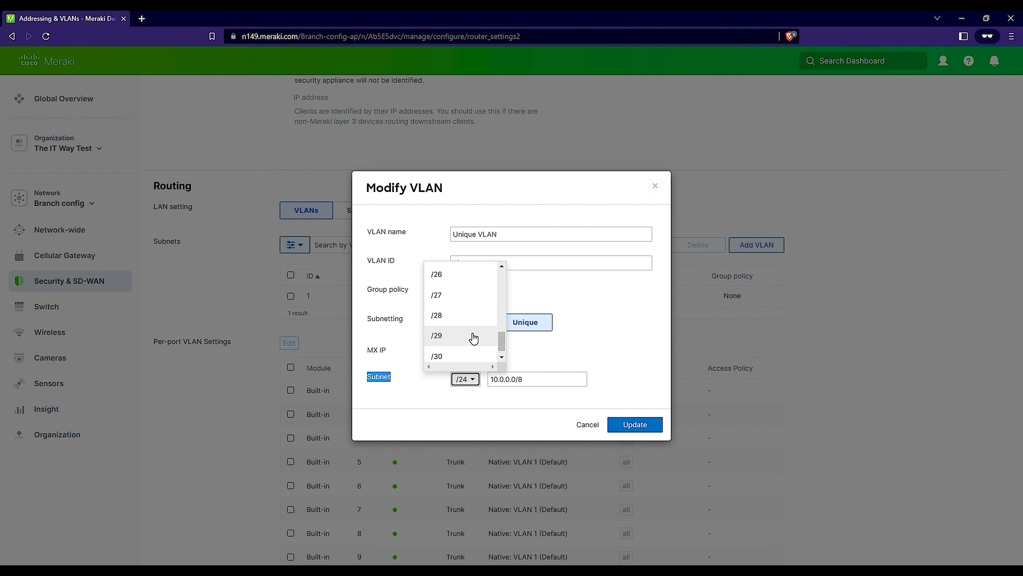
click(536, 353)
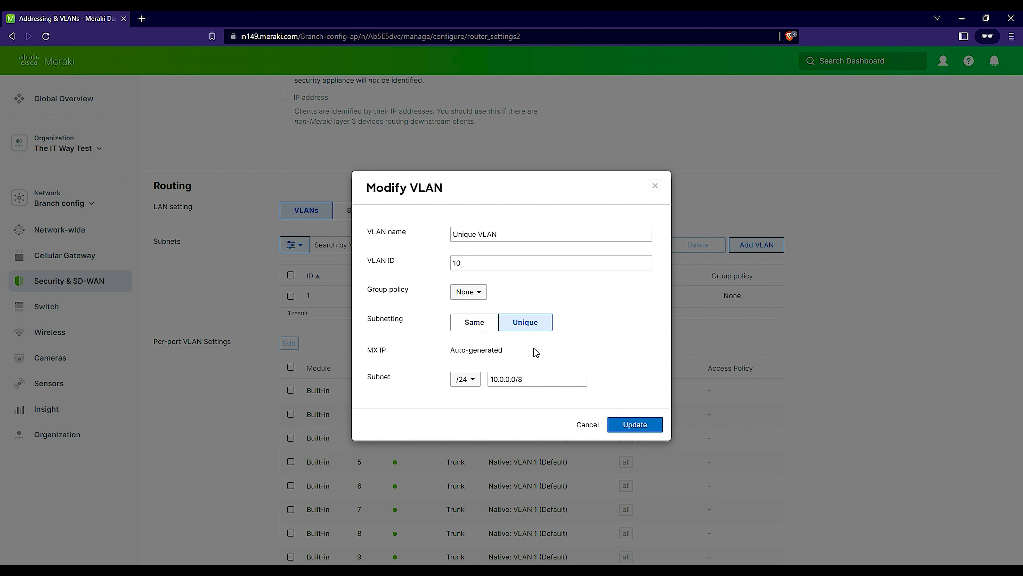
double_click(480, 258)
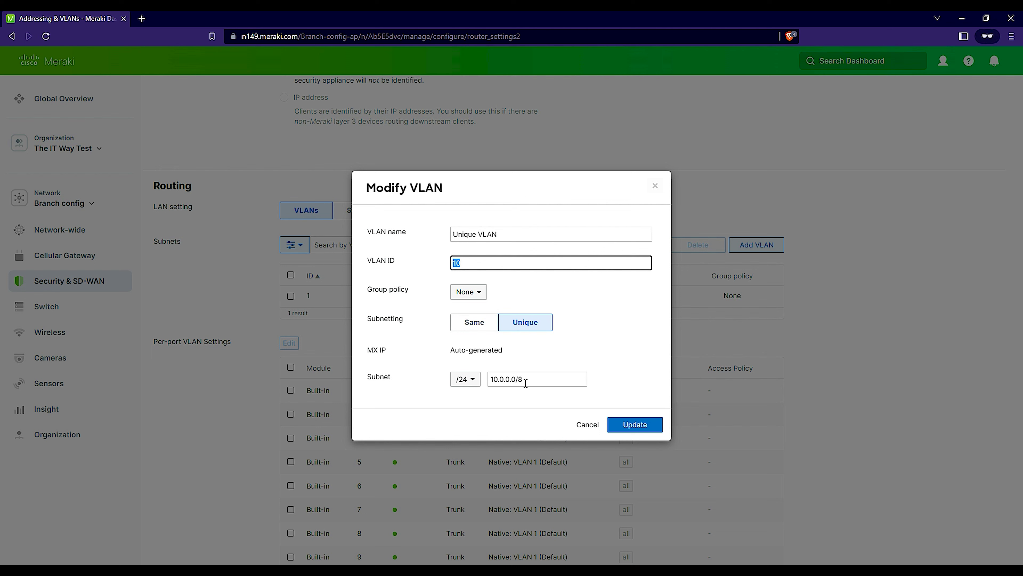
drag(526, 383, 489, 382)
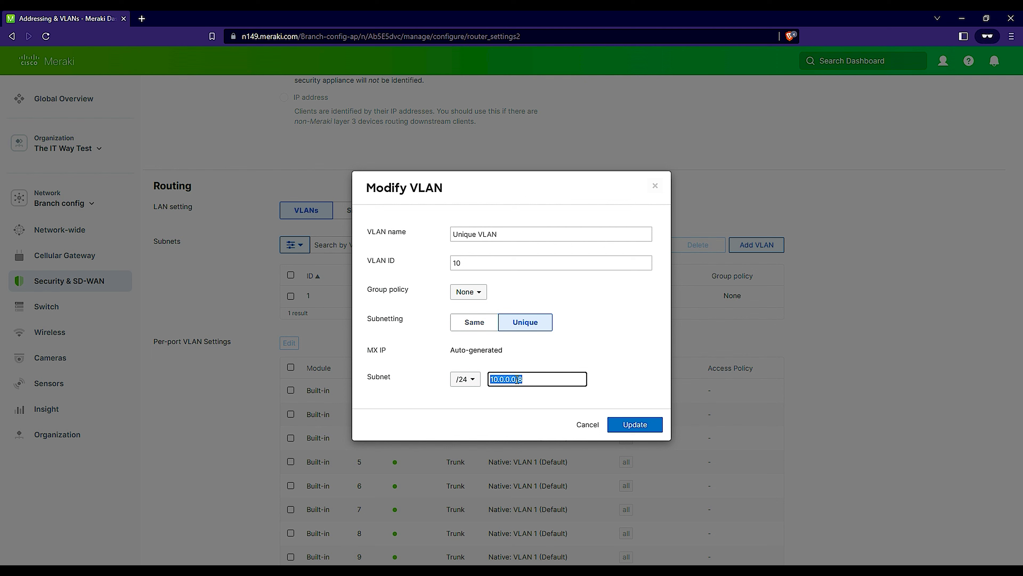
drag(528, 380, 485, 388)
click(472, 383)
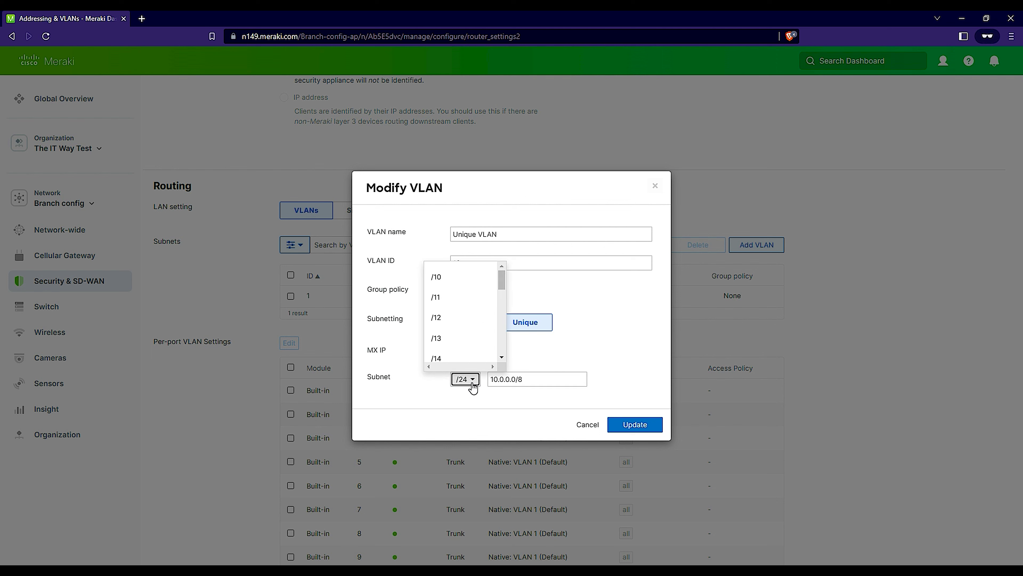
click(491, 382)
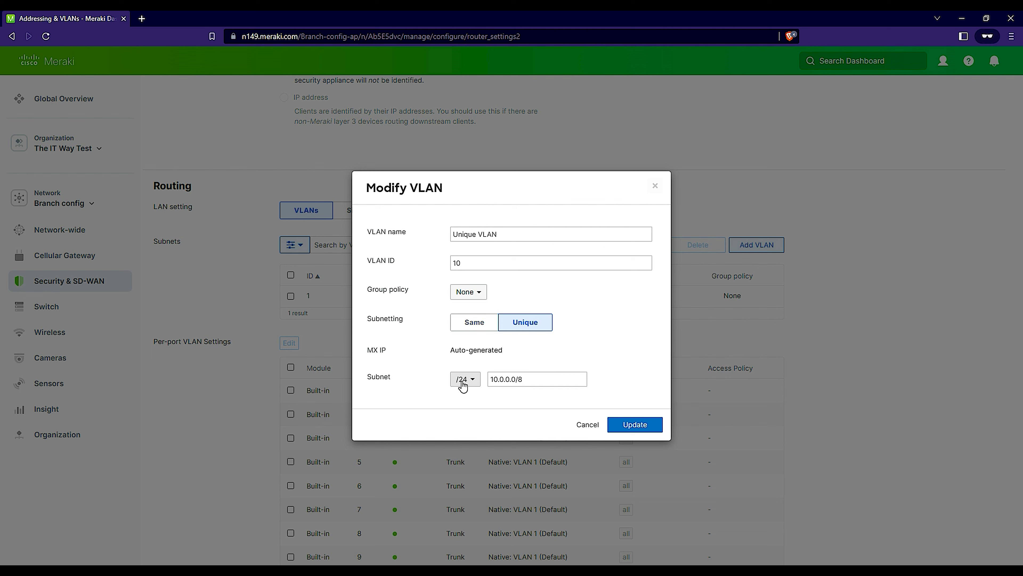
drag(493, 380, 529, 380)
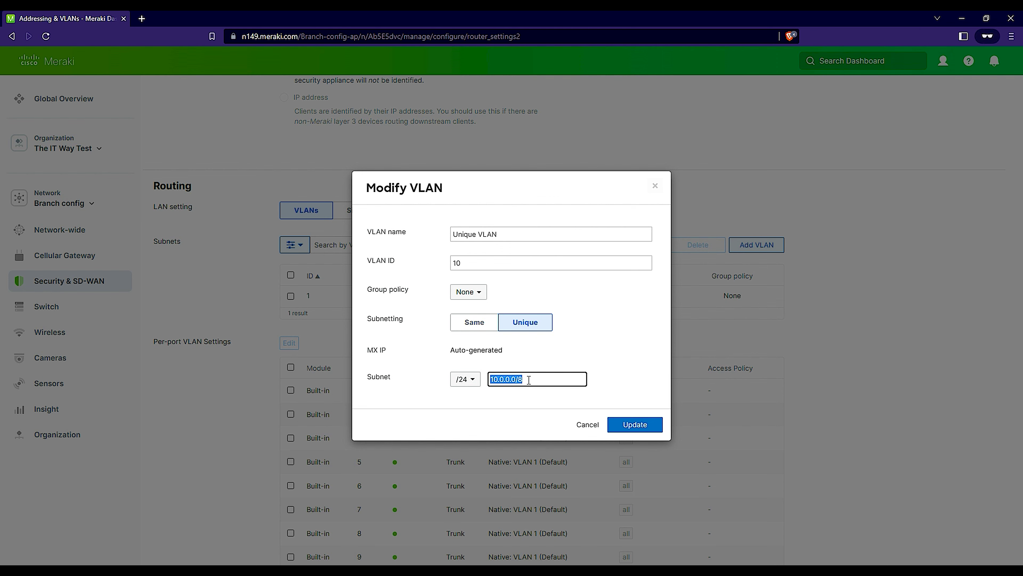
click(634, 423)
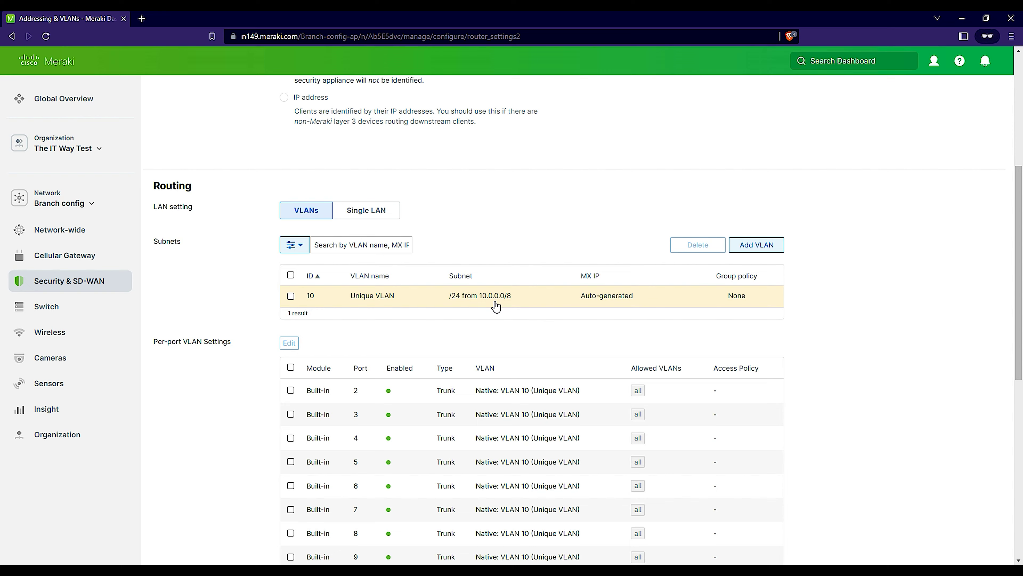
- Save the Branch config template's Addressing & VLANs page
scroll(496, 307, down, 8)
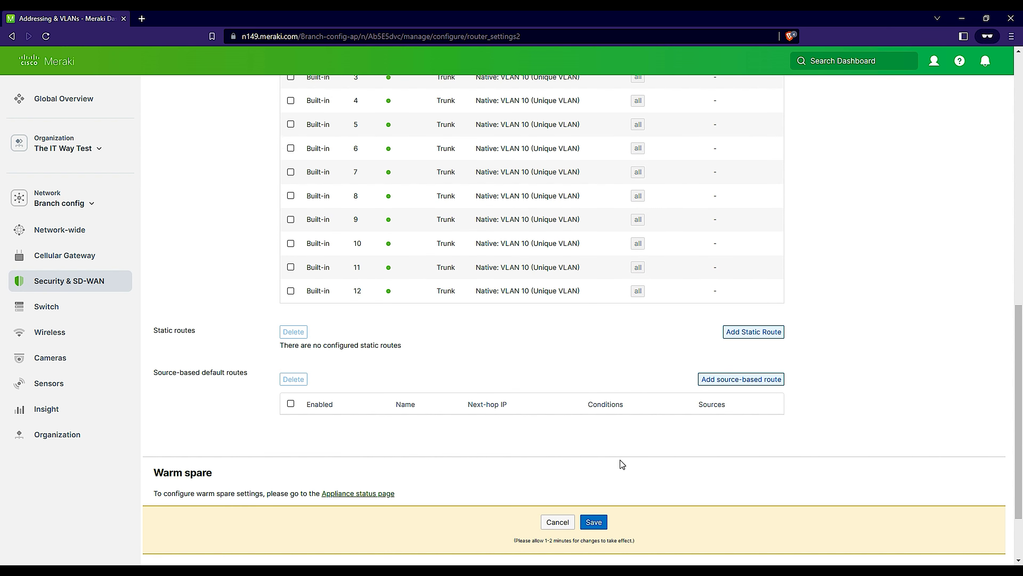
scroll(577, 518, down, 2)
click(595, 432)
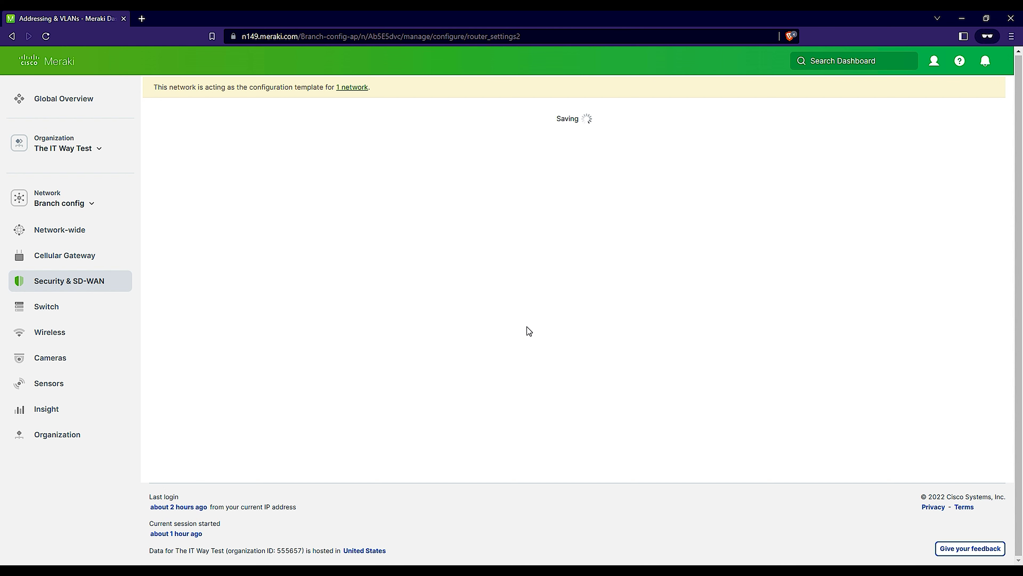
- Confirm the 'Changes saved' notice with all ports natively on VLAN 10
scroll(490, 328, up, 9)
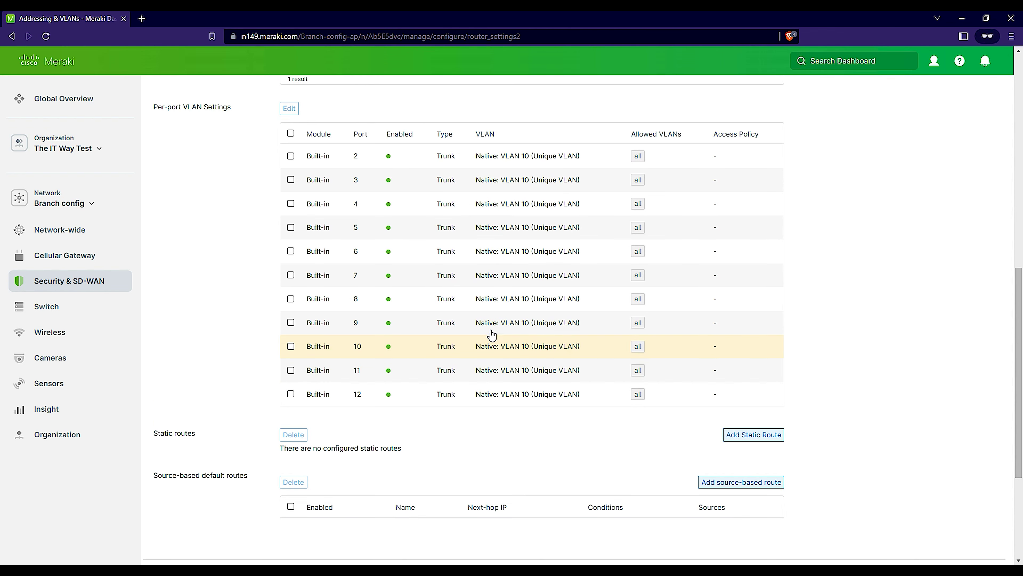
scroll(493, 336, up, 1)
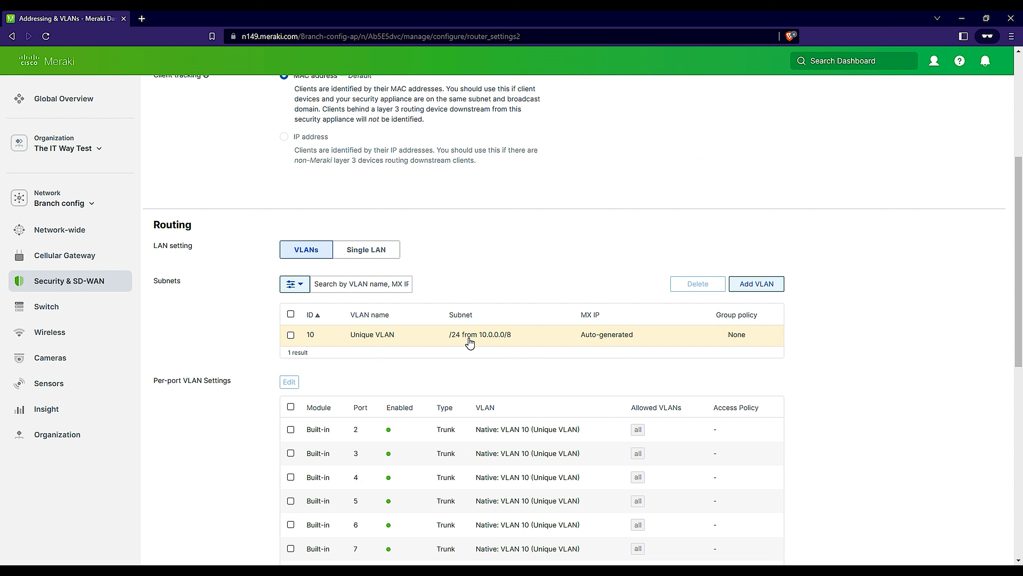
scroll(439, 300, up, 6)
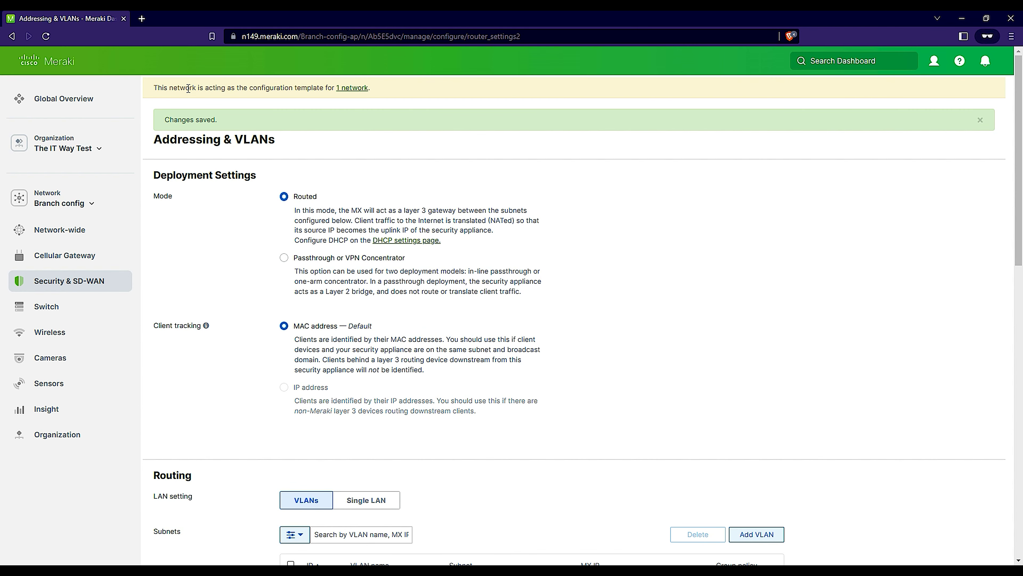
drag(188, 88, 325, 87)
- Go from the template's bound networks list to New Branch's Security & SD-WAN Addressing & VLANs page
click(354, 88)
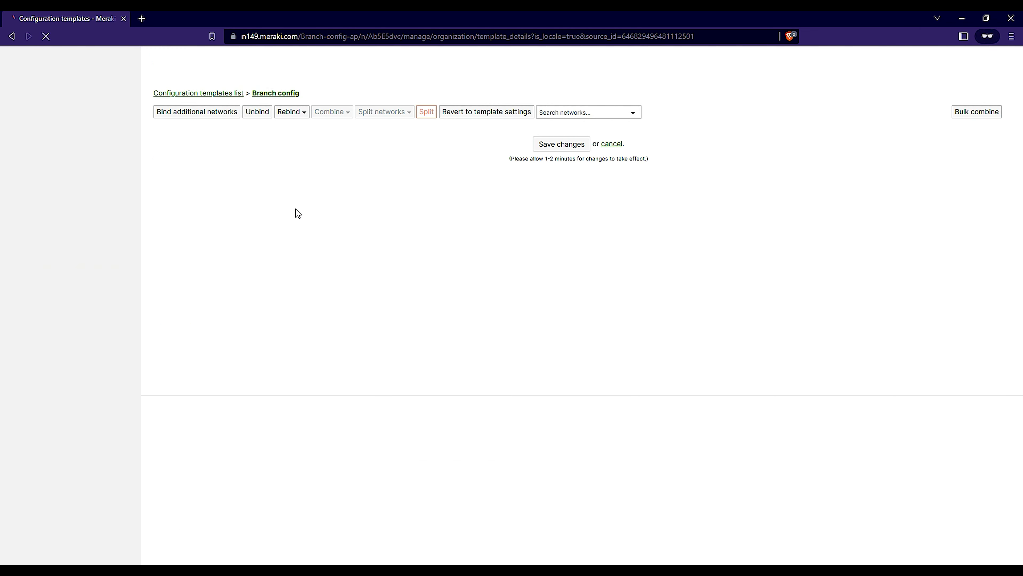
click(206, 156)
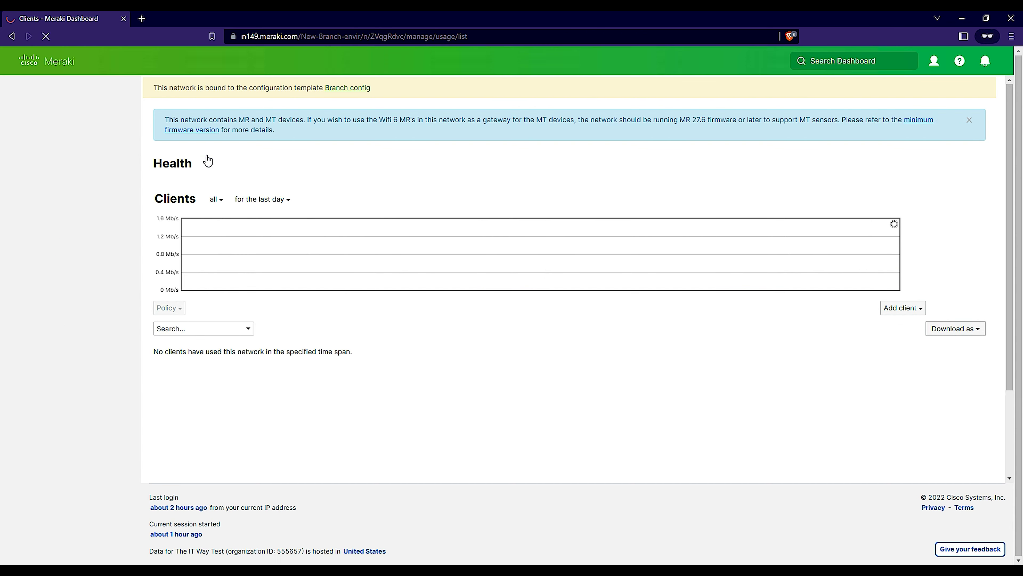
mouse_move(91, 288)
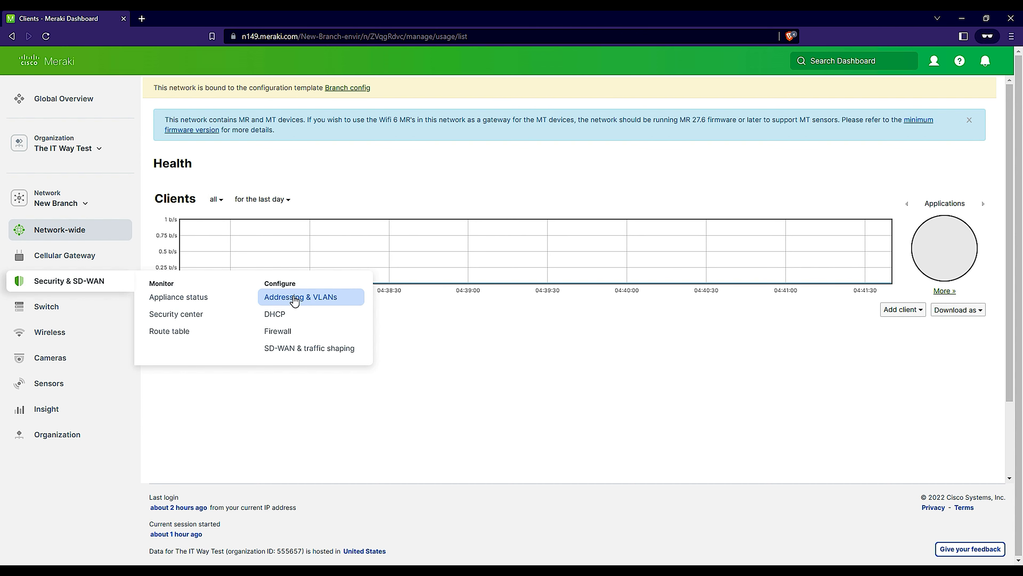
click(295, 298)
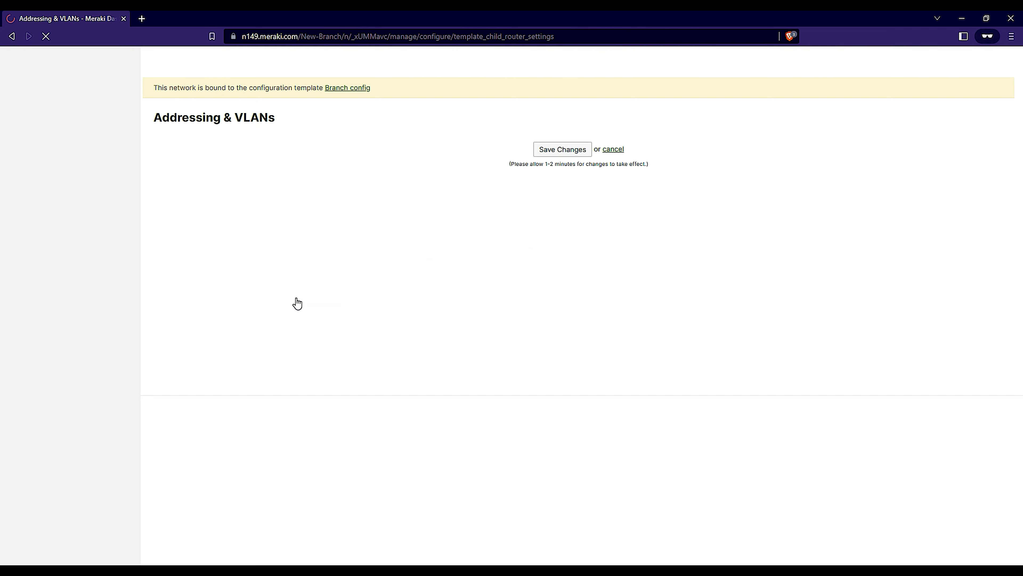